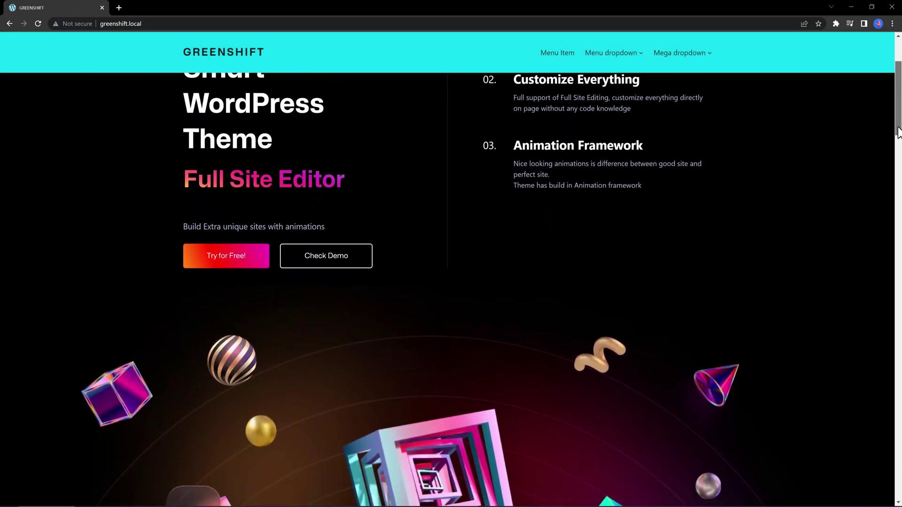
Scroll down the GreenShift homepage to watch the cyan header stay pinned at the top
left_click_drag(898, 131, 887, 174)
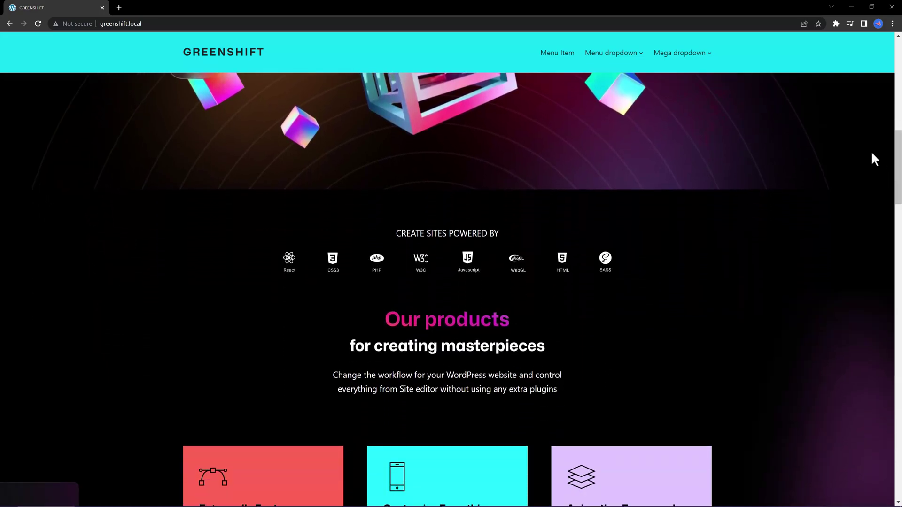
Emulate the homepage as an iPad Air (820×1180) in DevTools device mode and scroll the preview
key("ctrl+shift+i")
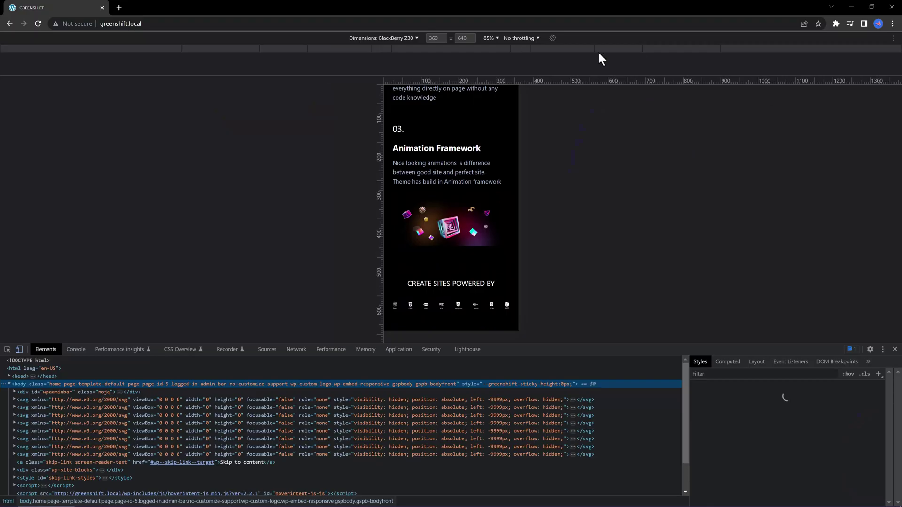
scroll(452, 125, "up", 10)
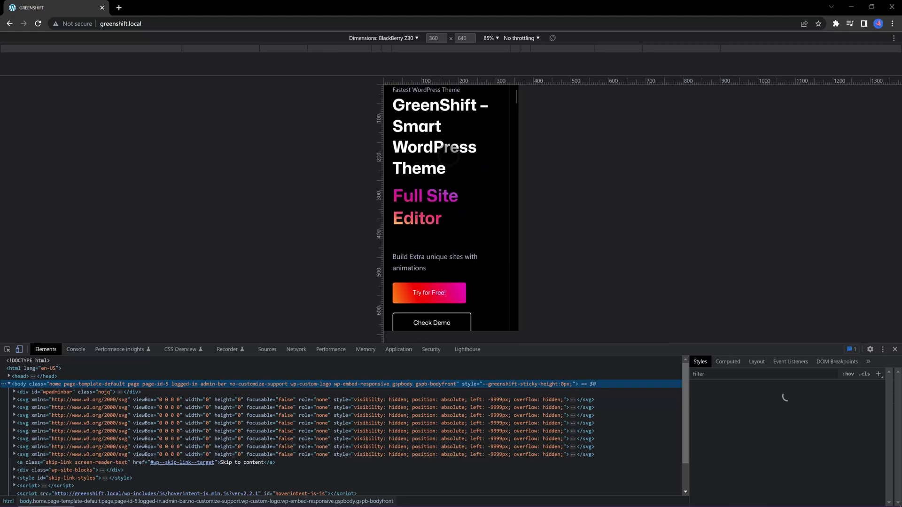
left_click(415, 38)
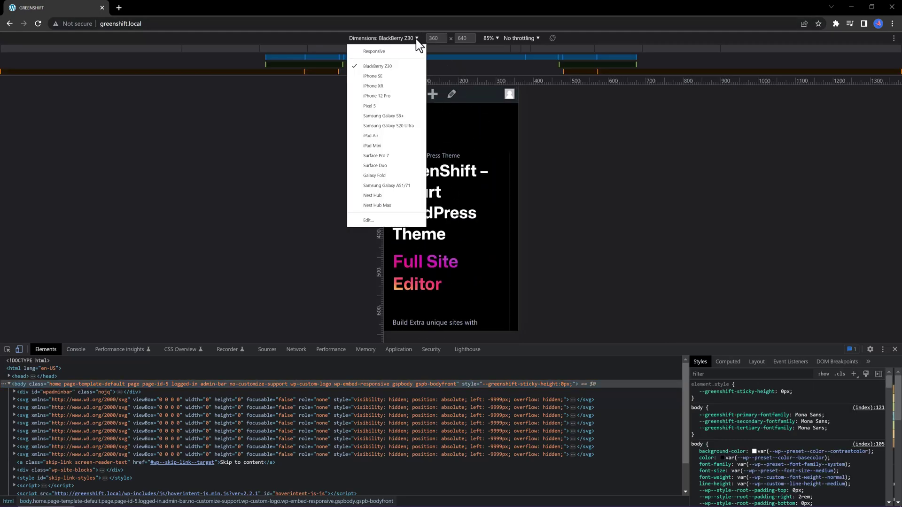
left_click(380, 135)
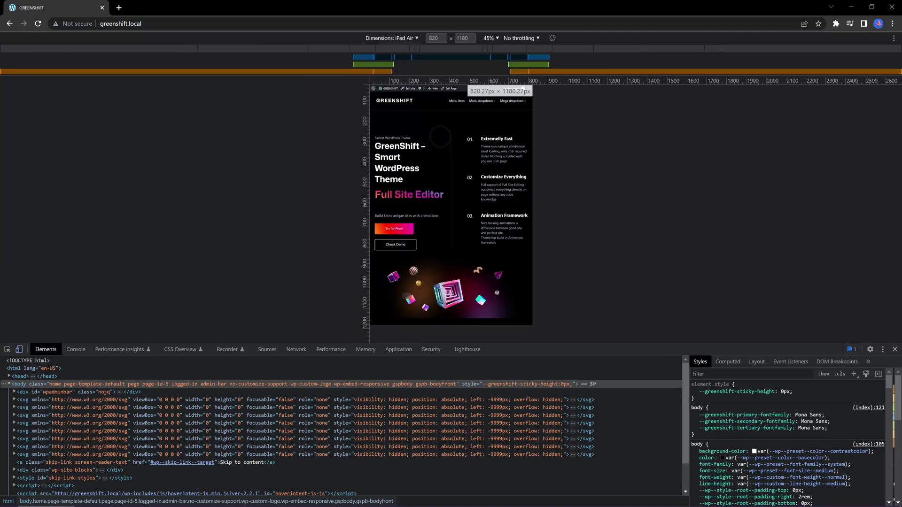
scroll(520, 170, "down", 3)
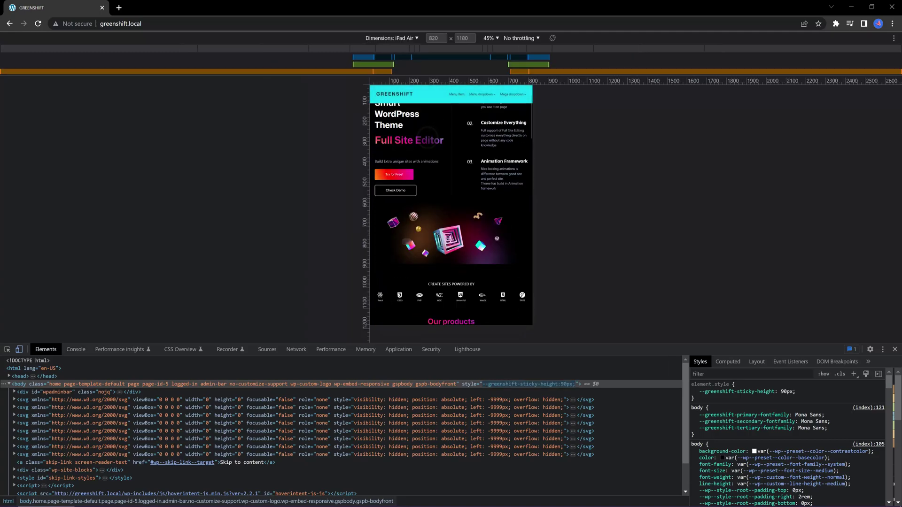
scroll(427, 141, "up", 3)
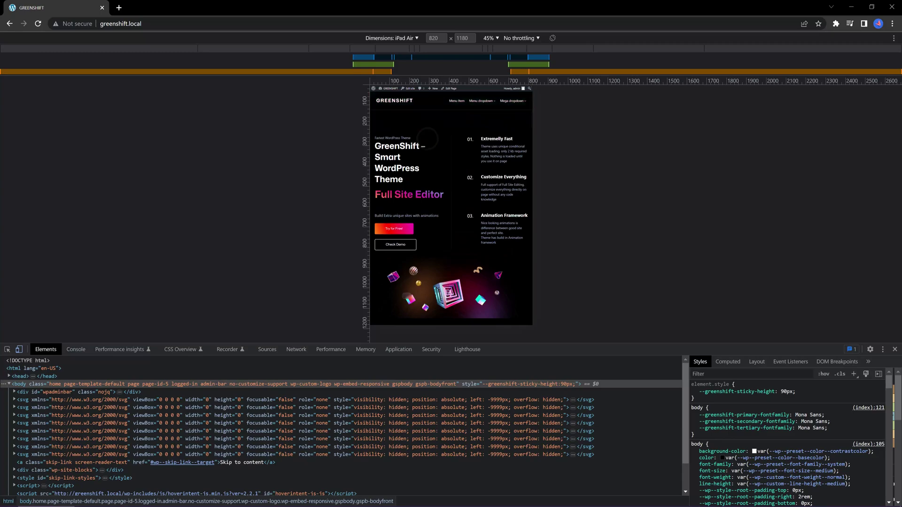
scroll(428, 138, "down", 3)
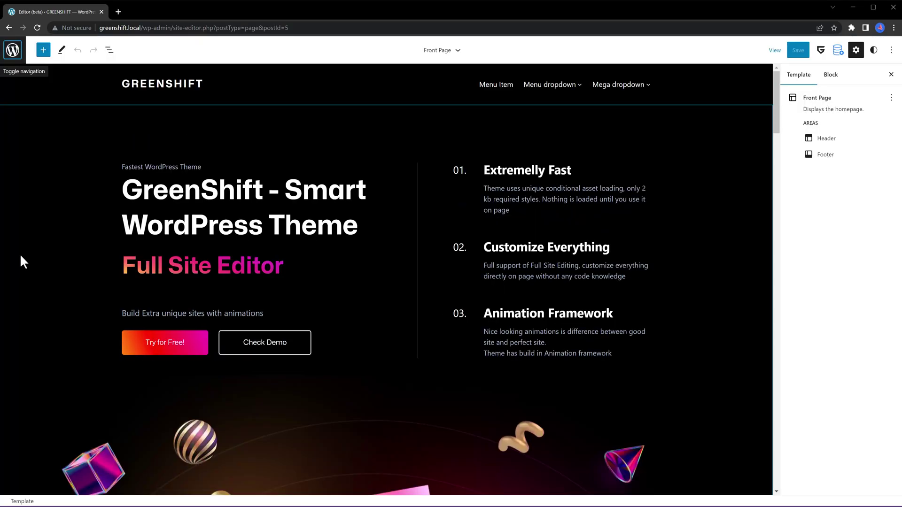
Open the Header template part from the Template Parts list in the editor's navigation panel
left_click(13, 49)
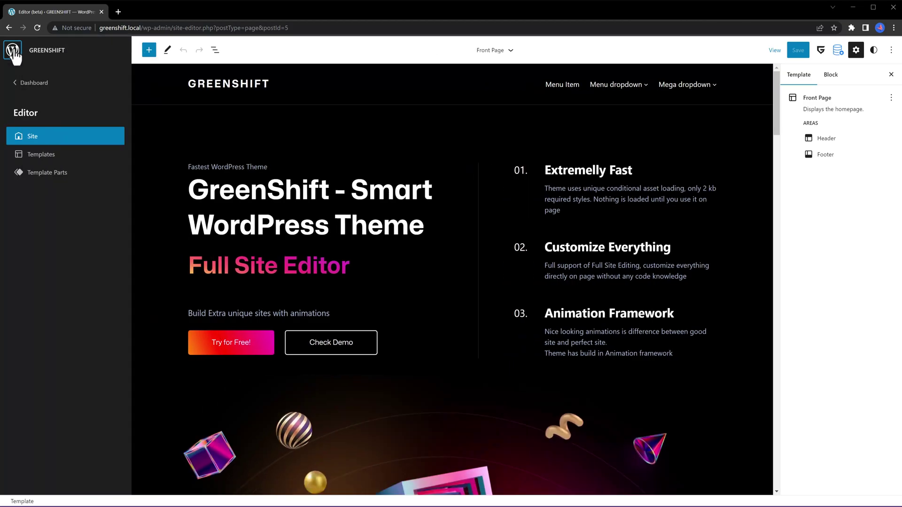
left_click(56, 180)
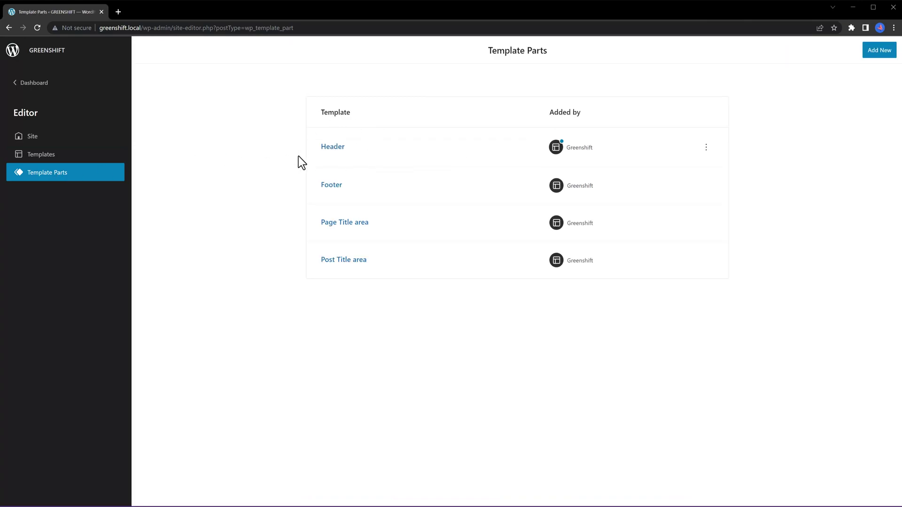
left_click(331, 148)
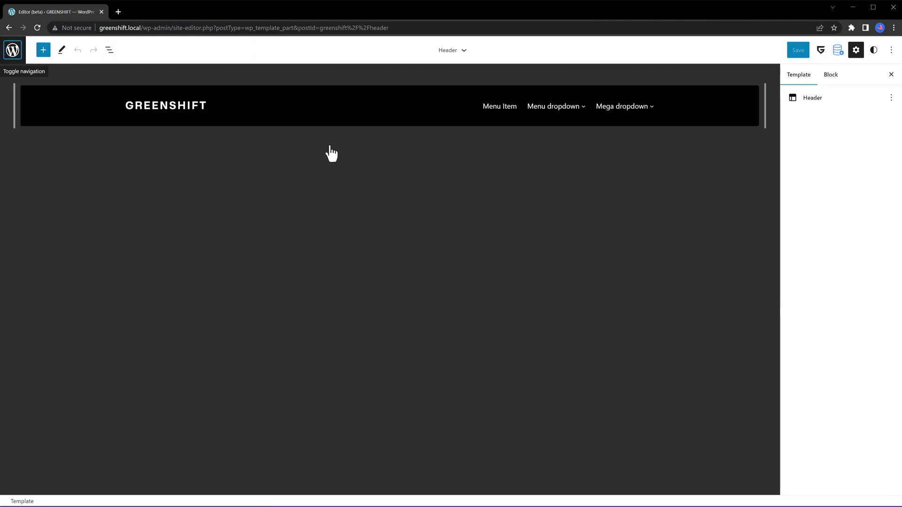
Select the header's wrapping Group block in List View and expand its Advanced panel to the sticky toggles
left_click(110, 50)
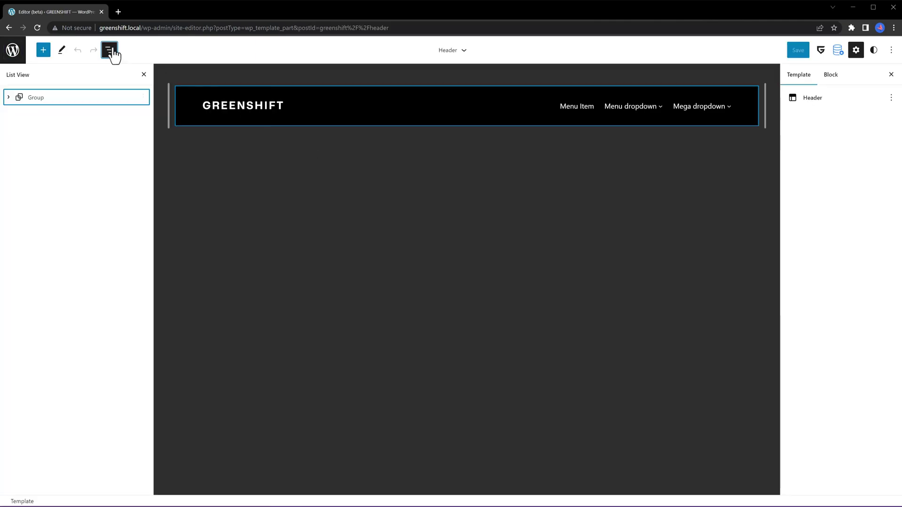
left_click(35, 97)
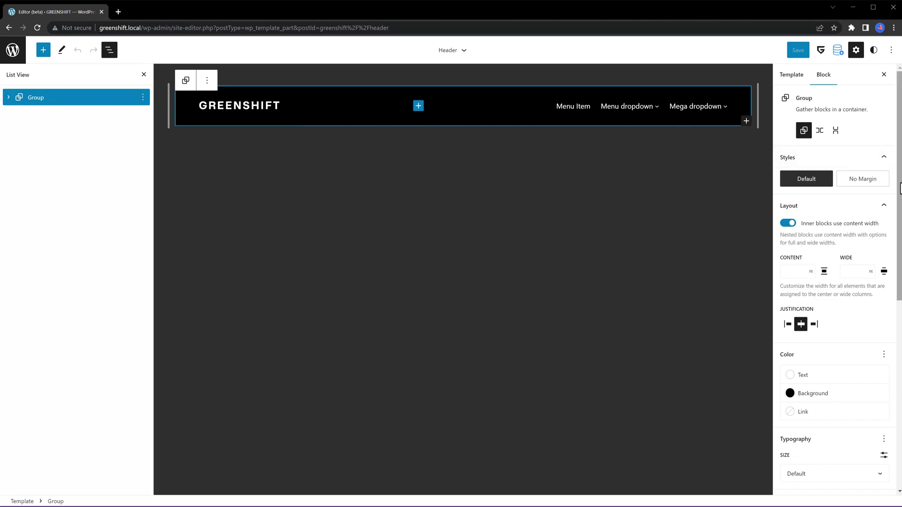
scroll(898, 188, "down", 2)
scroll(837, 281, "down", 3)
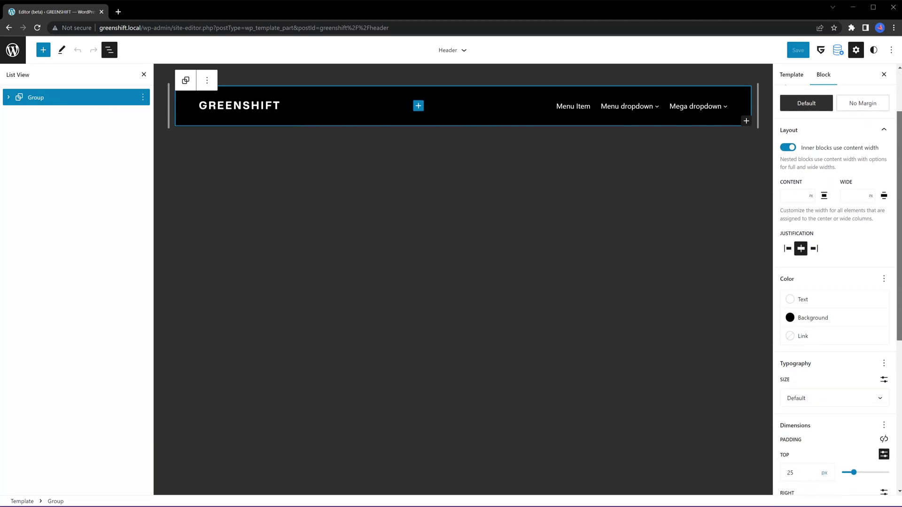
scroll(822, 470, "down", 8)
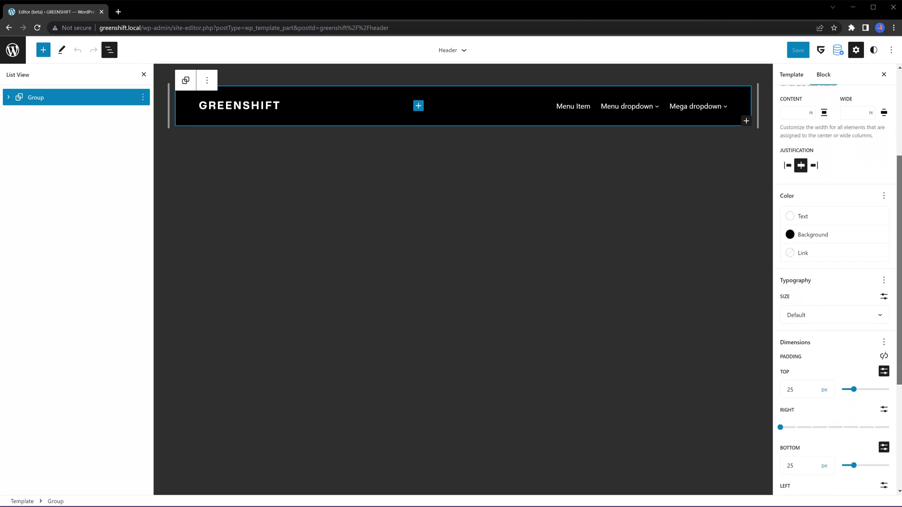
left_click(822, 486)
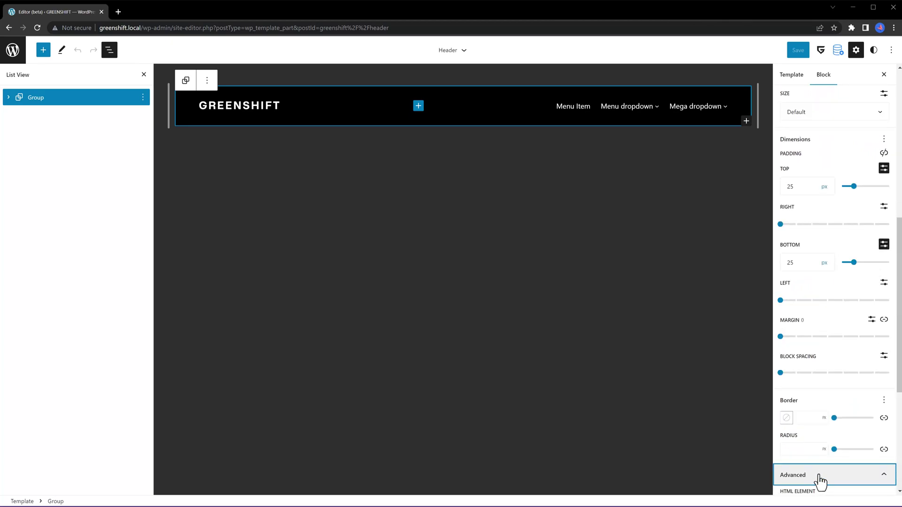
scroll(825, 488, "up", 1)
scroll(827, 489, "down", 1)
scroll(827, 489, "down", 7)
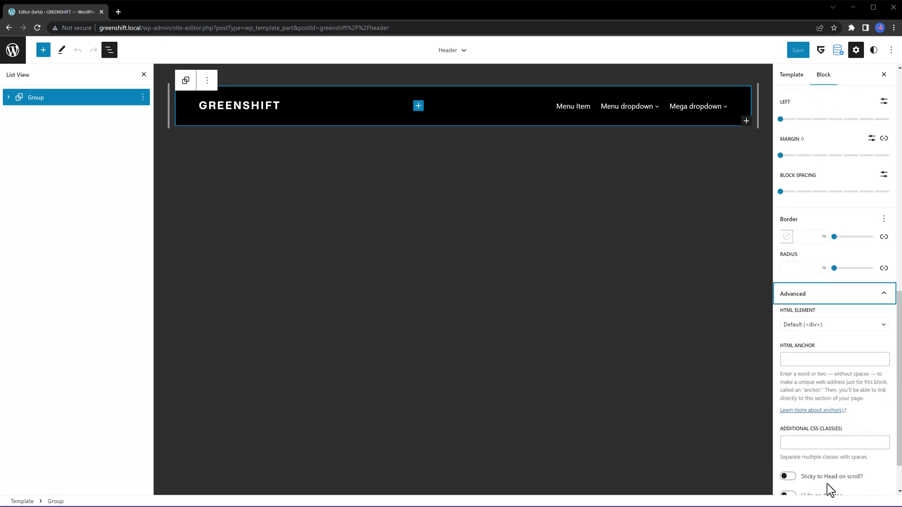
scroll(826, 479, "down", 2)
Enable 'Sticky to Head on scroll?' with a 00DFF3 cyan sticky background
left_click(787, 425)
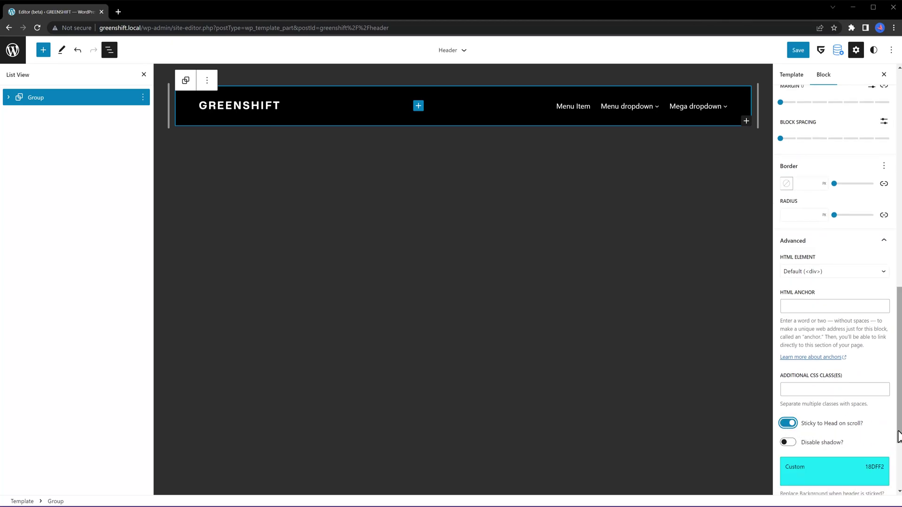
scroll(899, 437, "down", 3)
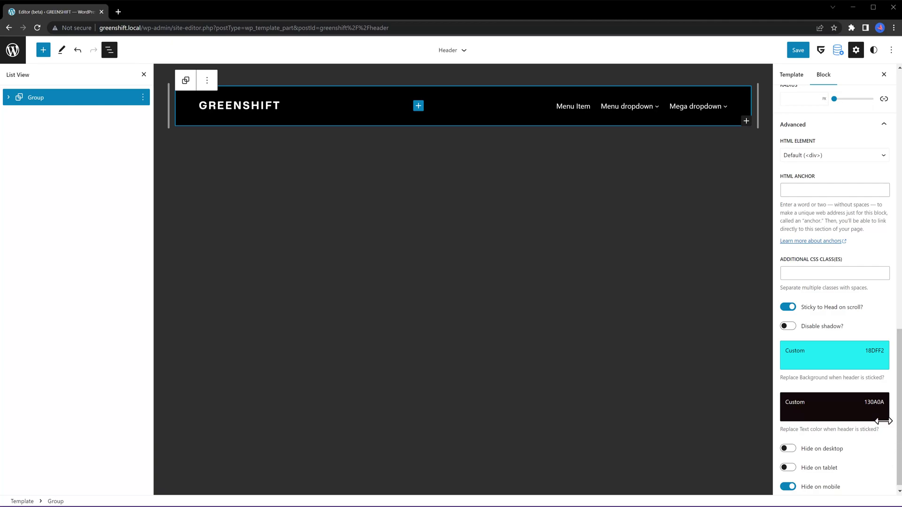
left_click(838, 360)
left_click_drag(874, 167, 880, 159)
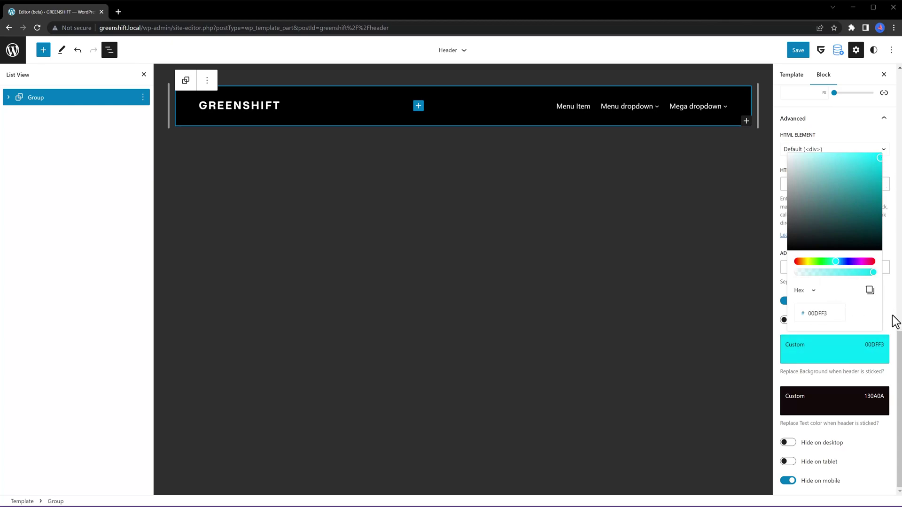
Keep the sticky text colour at 130A0A and turn 'Hide on mobile' on
left_click(831, 409)
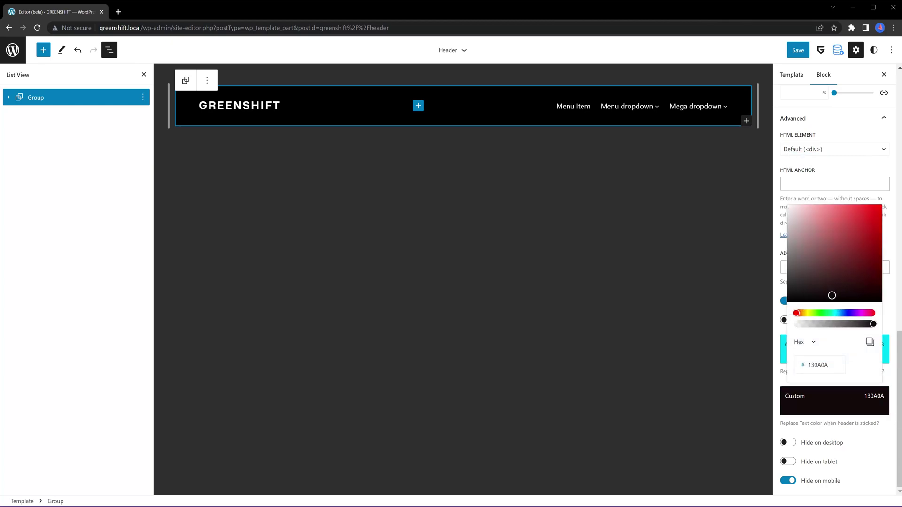
left_click(896, 343)
left_click(788, 480)
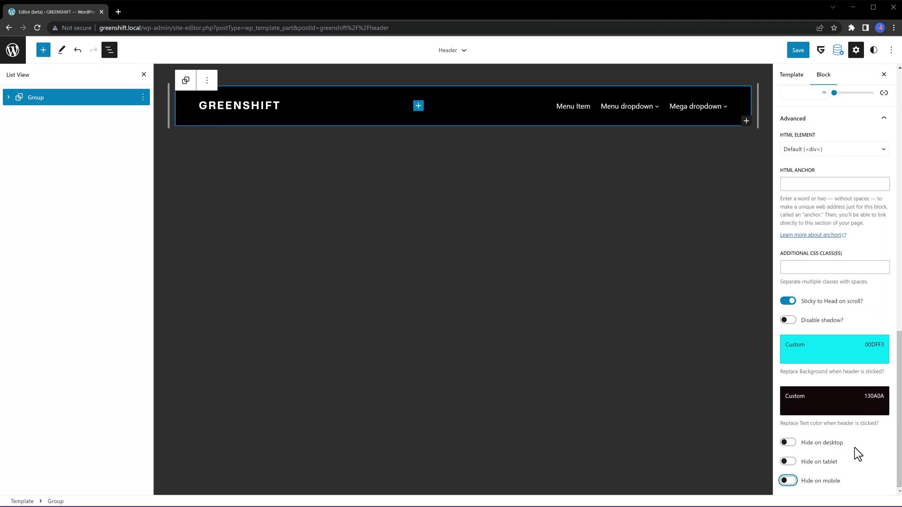
left_click(789, 482)
Save the Header template part and switch to the incognito window showing the live homepage
left_click(799, 52)
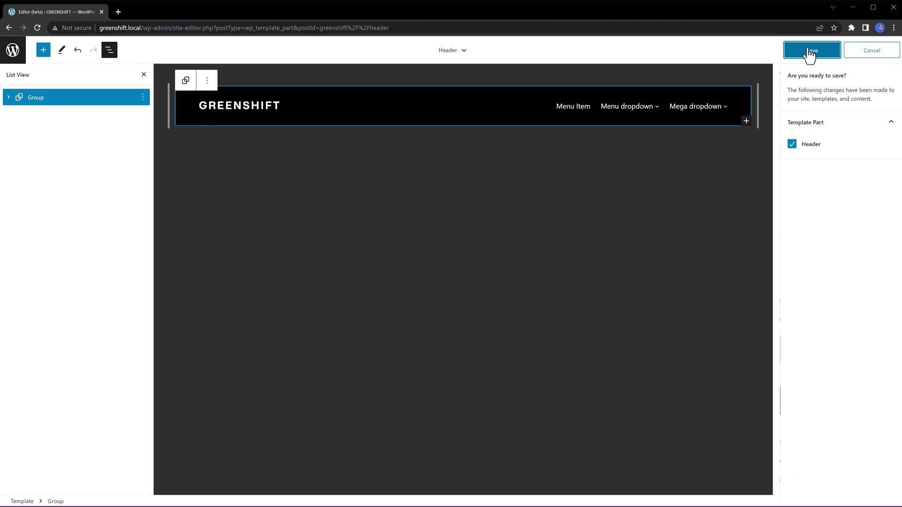
left_click(807, 53)
key("alt+Tab")
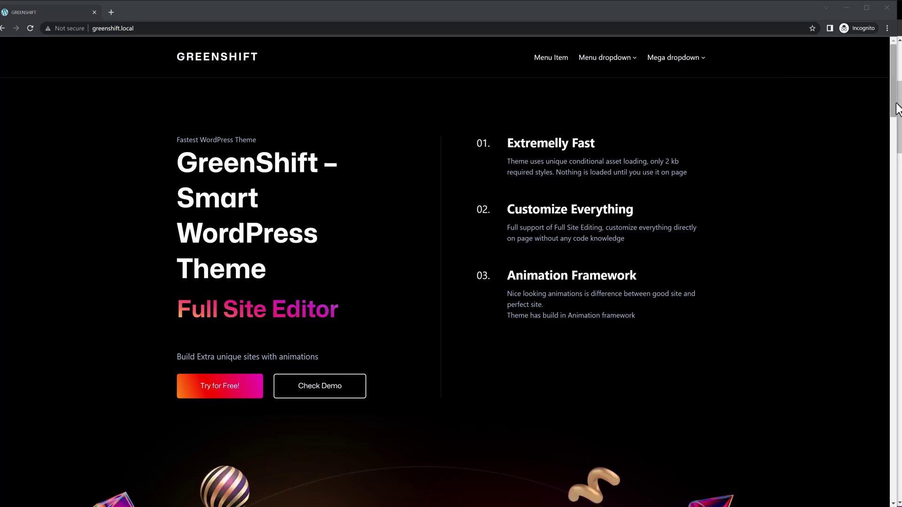
Scroll the live homepage to see the header turn cyan, then bring up the iPad Air device preview
mouse_move(896, 108)
left_mouse_down()
mouse_move(899, 166)
mouse_move(895, 94)
left_mouse_up()
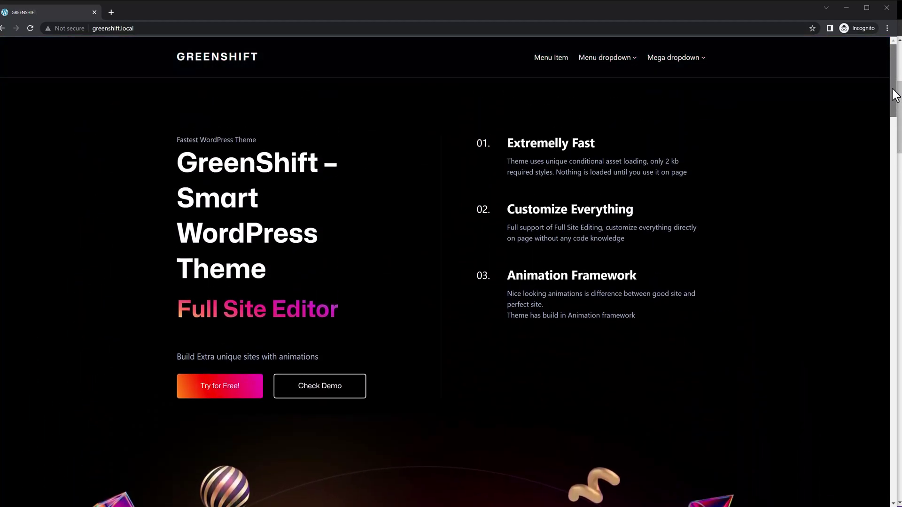
scroll(895, 94, "down", 1)
key("ctrl+shift+i")
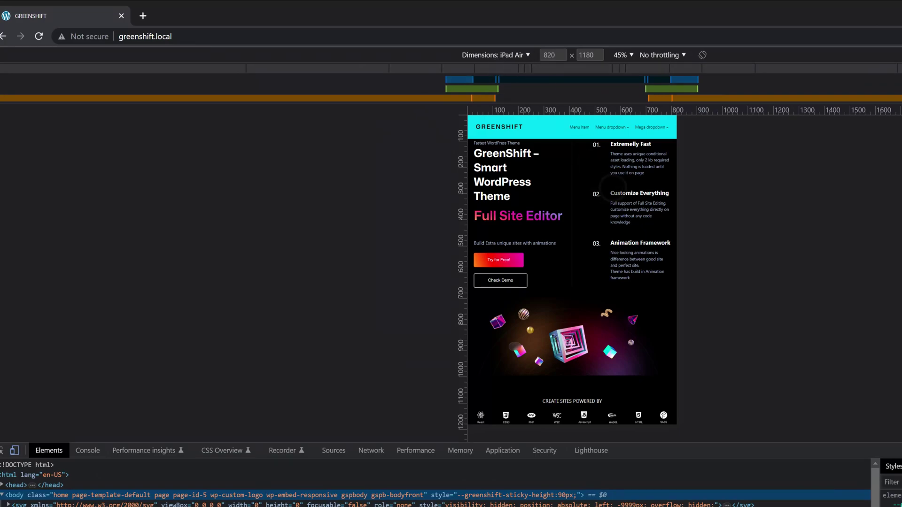
Switch the device preview to iPhone SE (375×667) and scroll to confirm the header is hidden
scroll(619, 189, "up", 1)
scroll(572, 268, "down", 5)
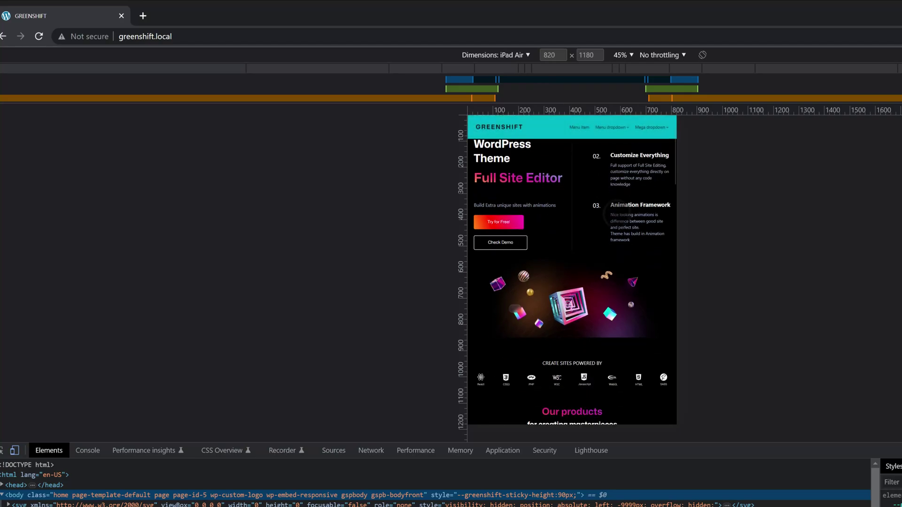
left_click(493, 55)
left_click(507, 77)
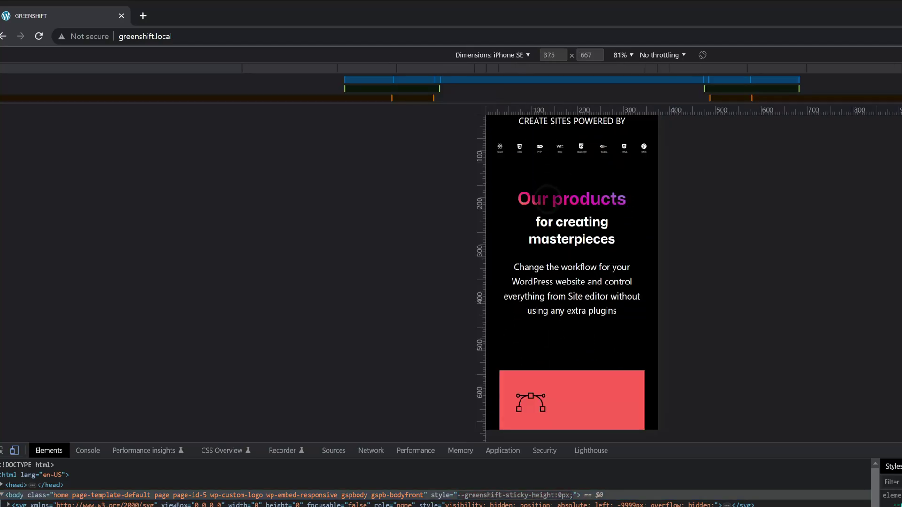
scroll(547, 200, "up", 3)
scroll(548, 200, "up", 10)
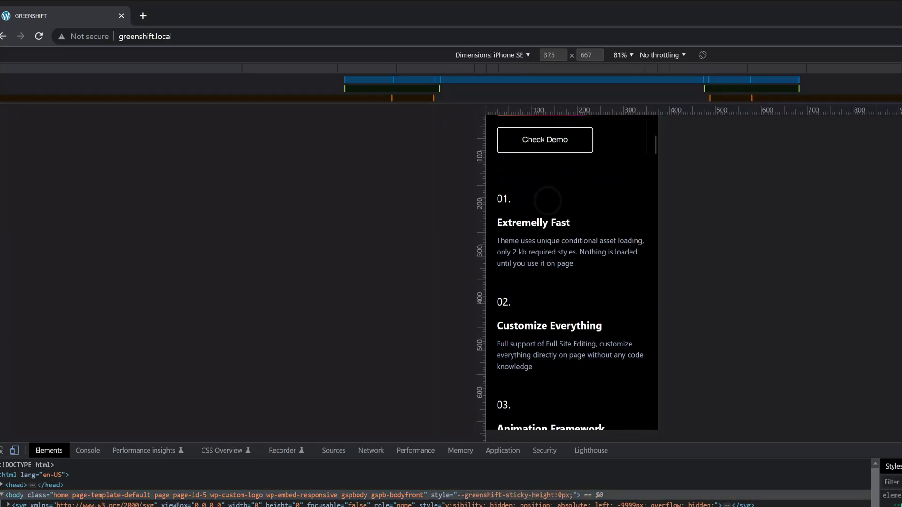
scroll(547, 199, "down", 10)
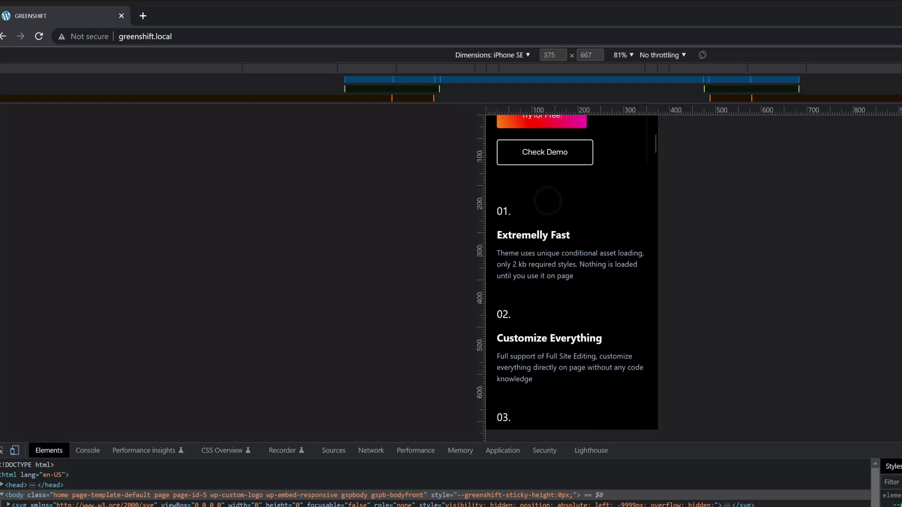
scroll(548, 200, "down", 6)
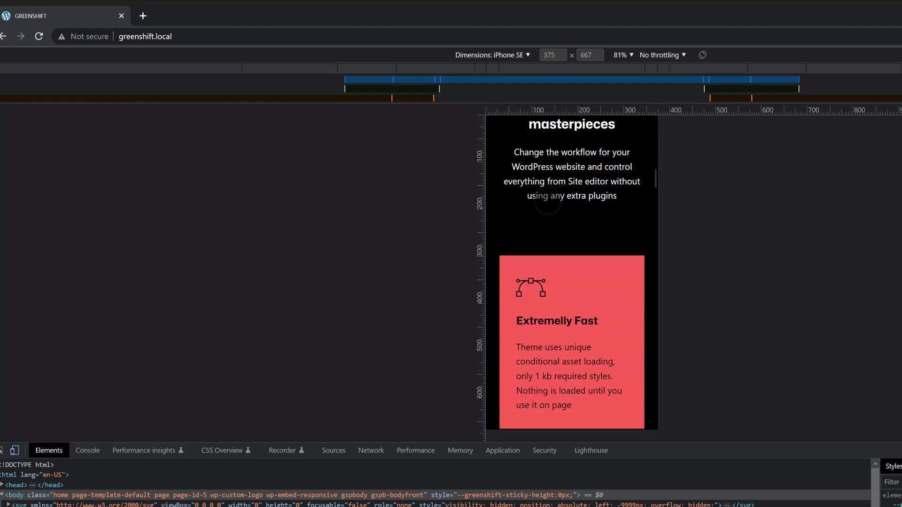
scroll(547, 201, "down", 5)
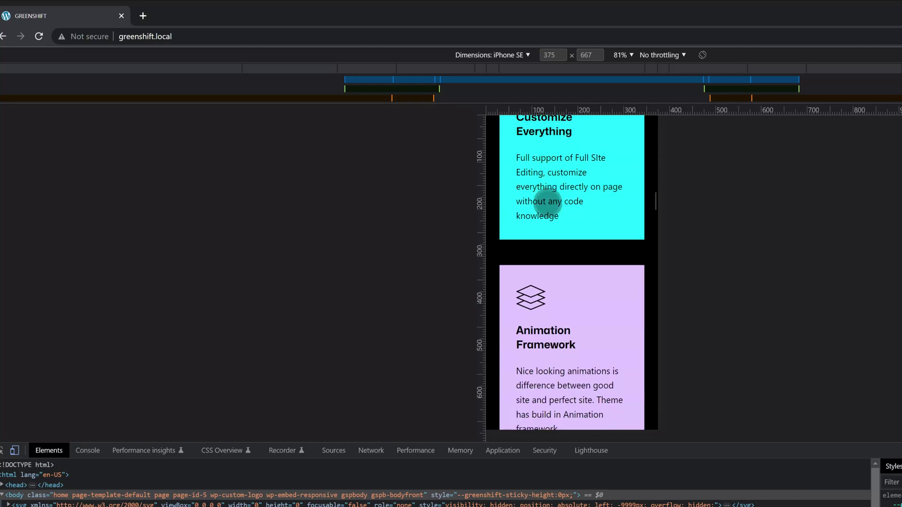
scroll(547, 202, "up", 5)
scroll(547, 203, "up", 4)
scroll(547, 203, "down", 8)
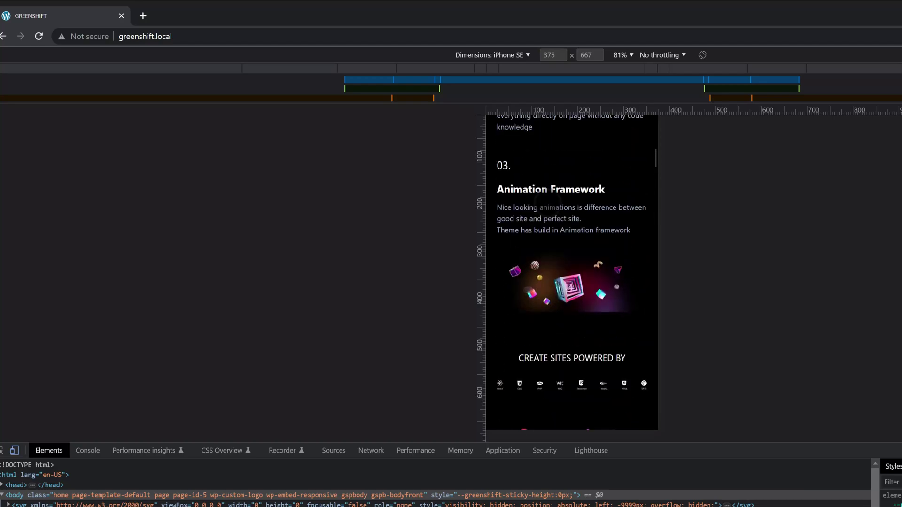